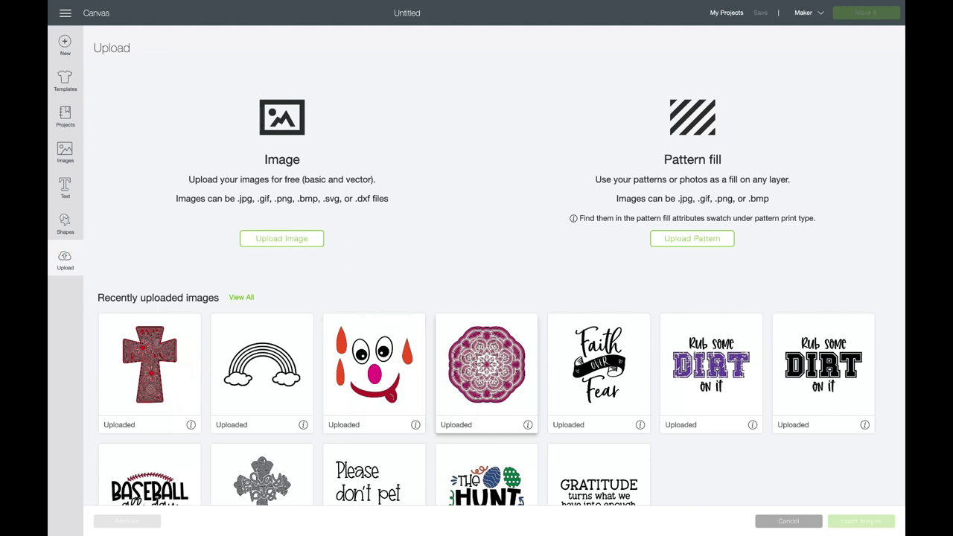
Step: Insert the uploaded mandala, position it on the canvas, and set its width to 8 inches
{"action": "left_click", "coordinate": [487, 365]}
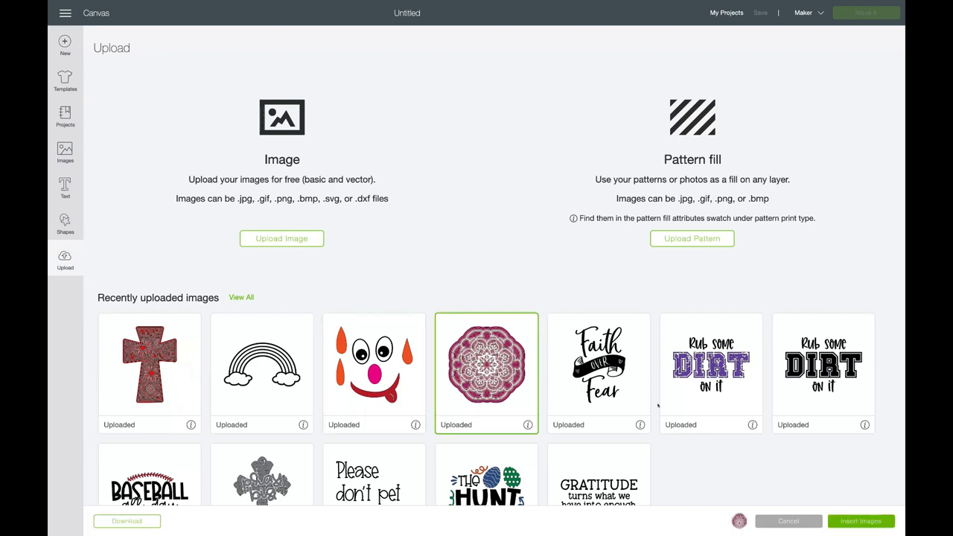
{"action": "left_click", "coordinate": [859, 520]}
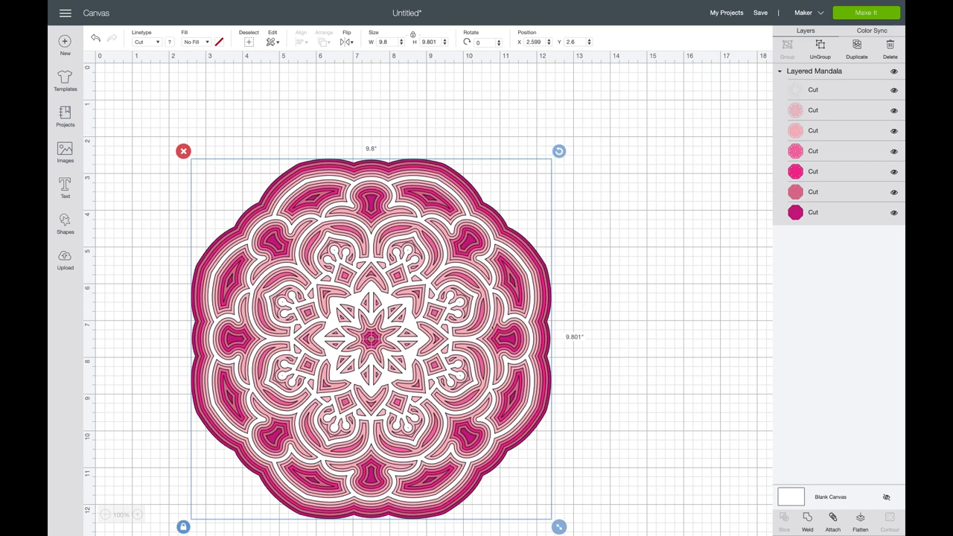
{"action": "left_click_drag", "start_coordinate": [371, 337], "coordinate": [381, 307]}
{"action": "type", "text": "8"}
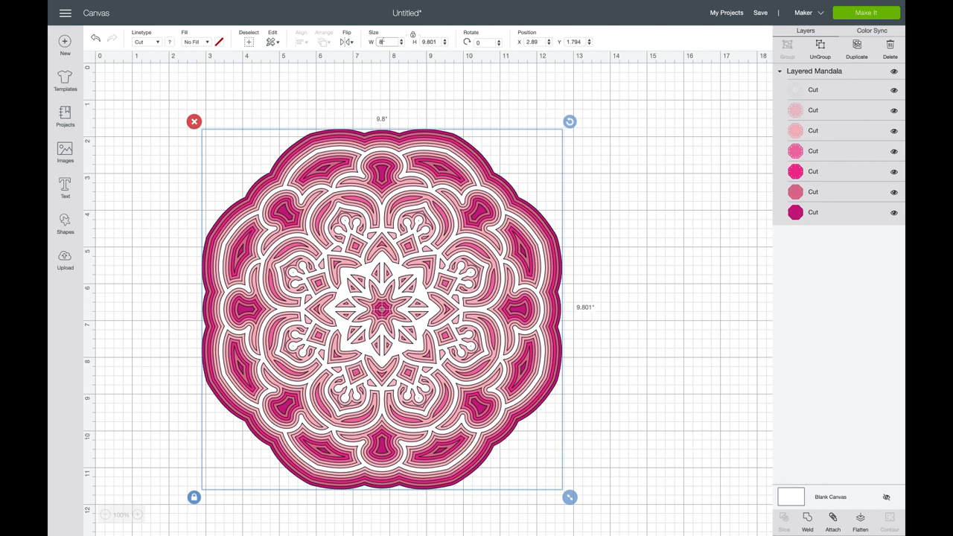
{"action": "key", "text": "Tab"}
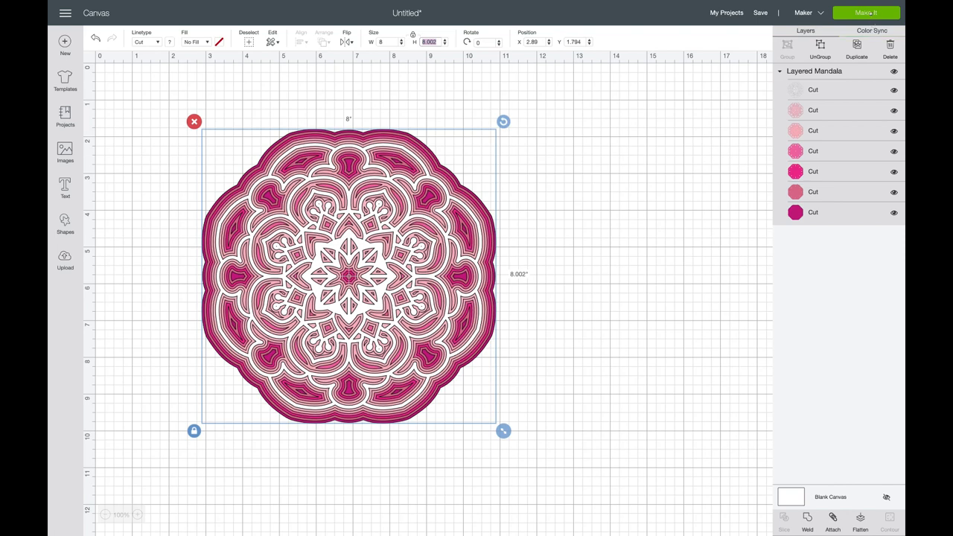
Step: Make It, continue past the mat preview, and choose Light Cardstock – 60 lb as material
{"action": "left_click", "coordinate": [871, 13]}
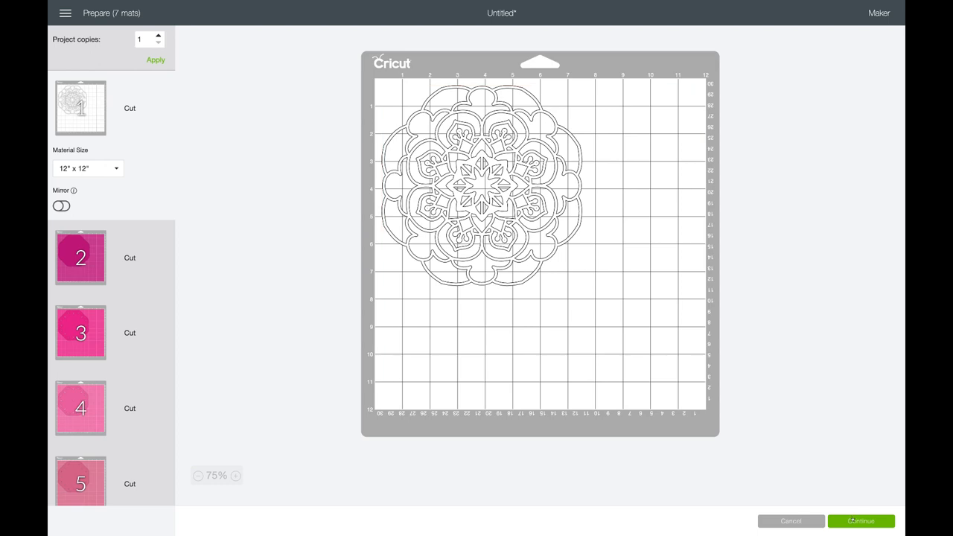
{"action": "left_click", "coordinate": [852, 520]}
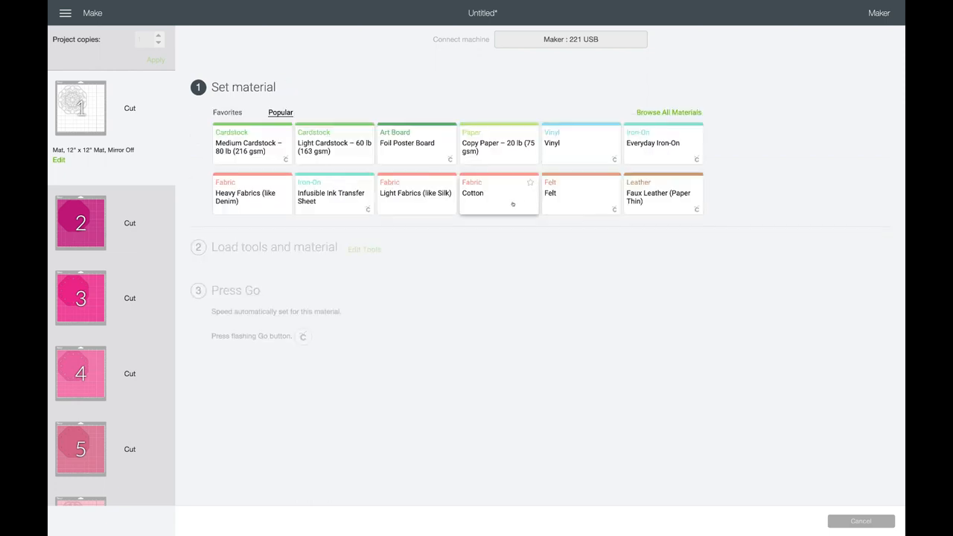
{"action": "mouse_move", "coordinate": [328, 144]}
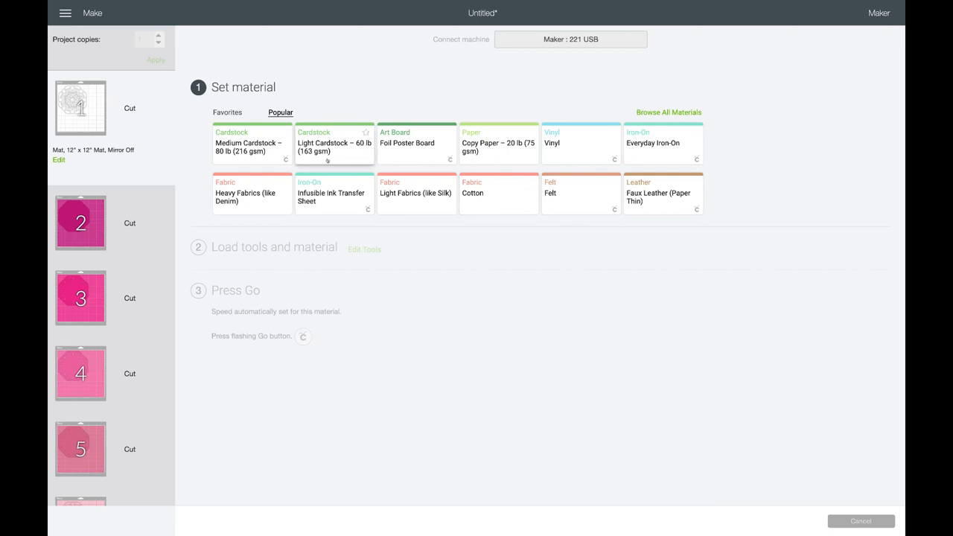
{"action": "left_click", "coordinate": [338, 151]}
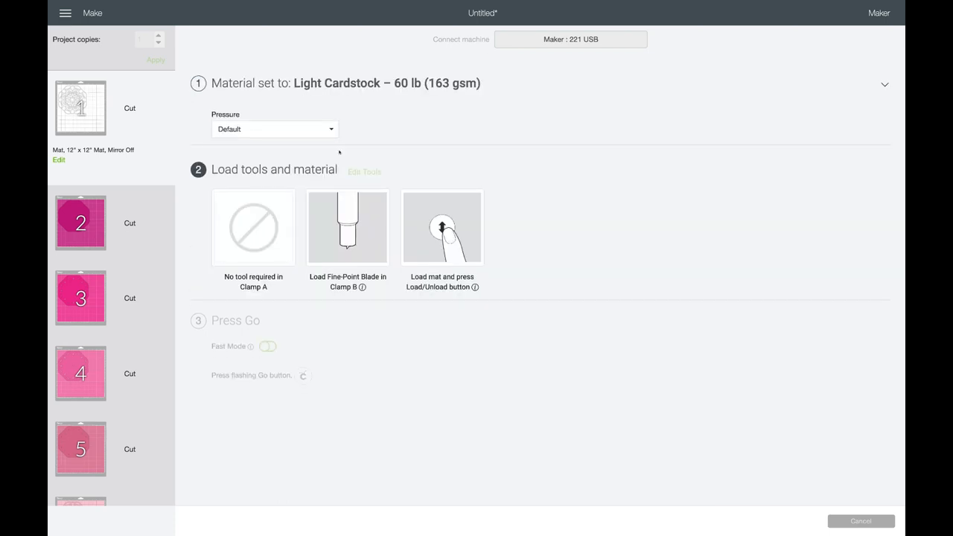